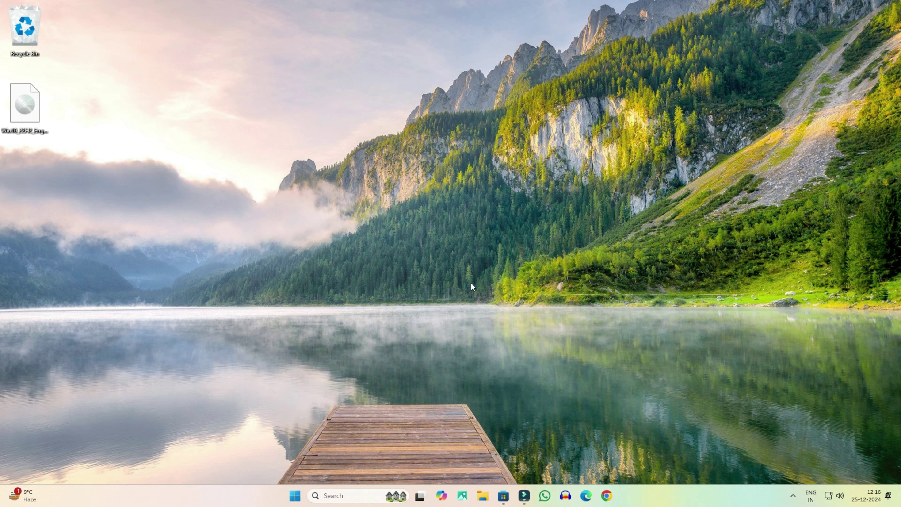
Step: Open Google Chrome and search Google for "windows 10 download"
left_click(606, 496)
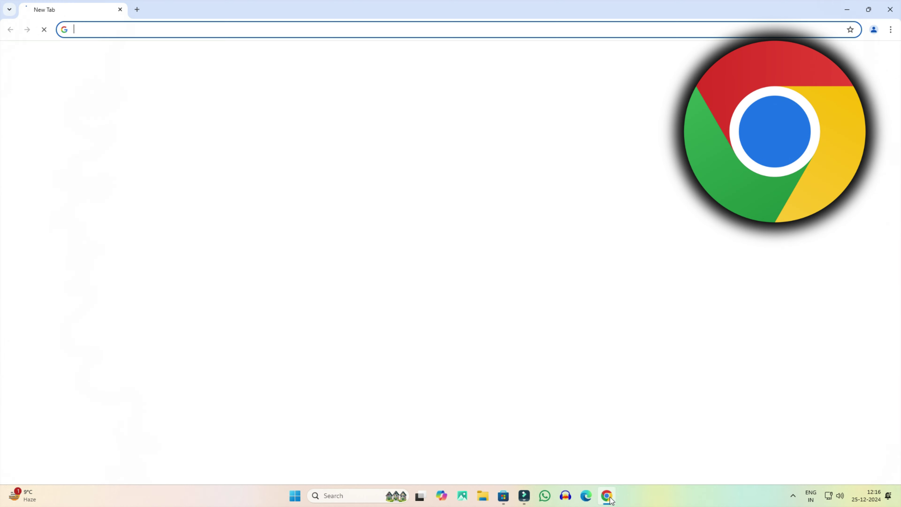
type("windows 10 download")
key("Return")
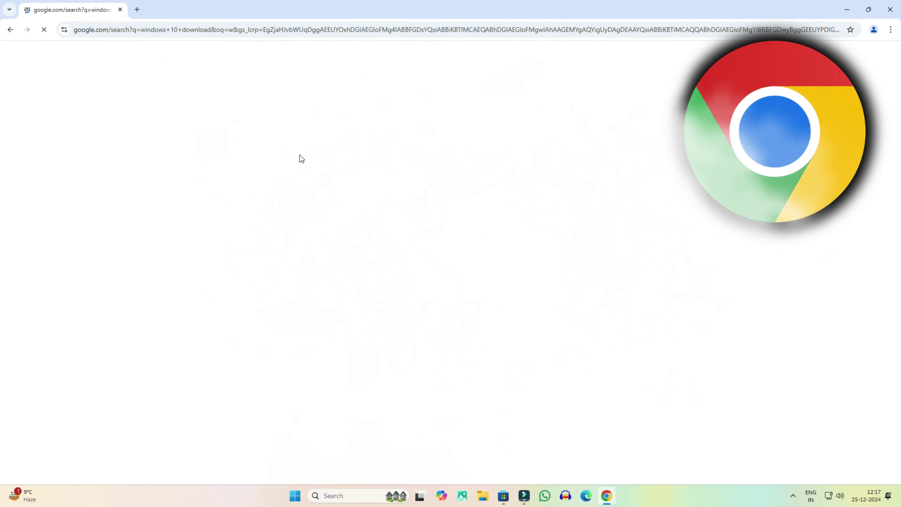
left_click_drag(196, 67, 98, 72)
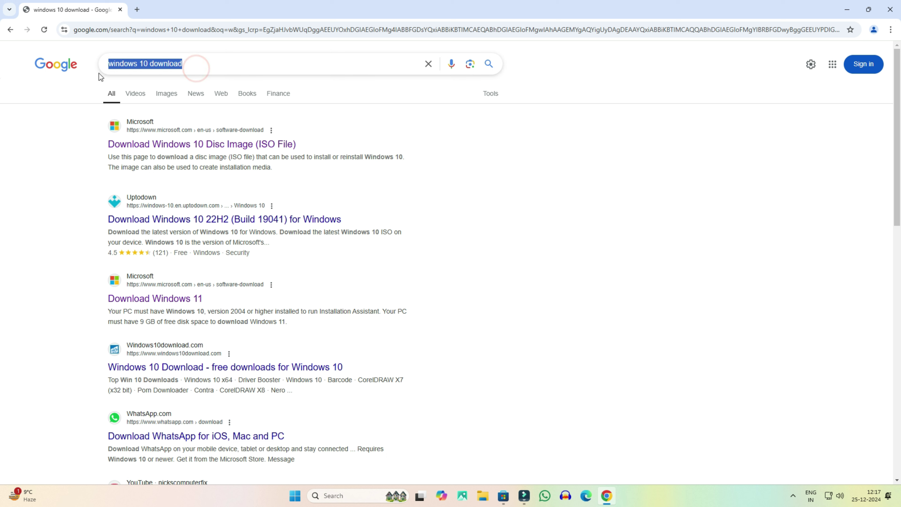
left_click(45, 161)
Step: Inspect the search results page with the developer tools and display it in the mobile device view
right_click(667, 125)
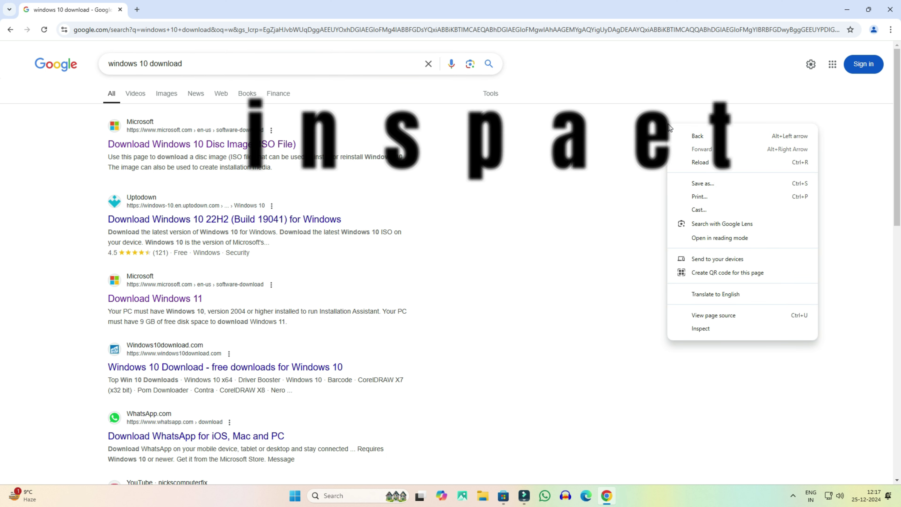
left_click(705, 329)
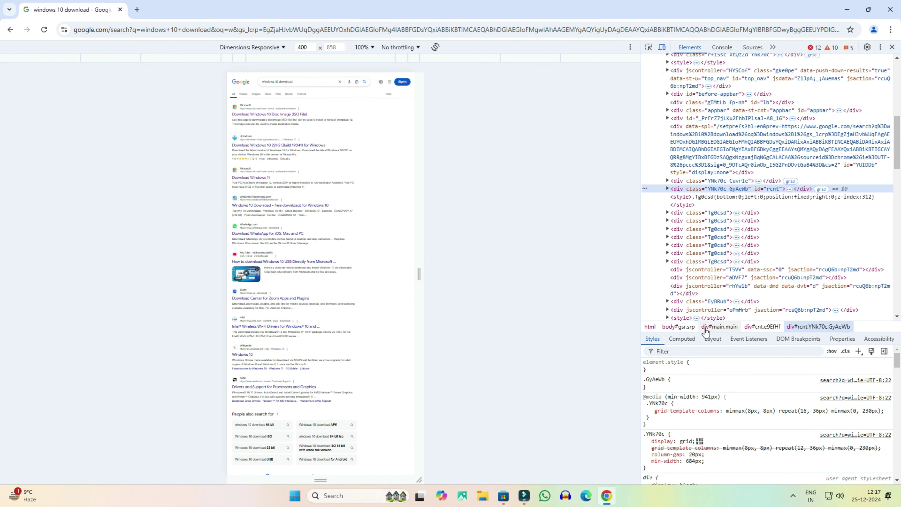
left_click(662, 47)
left_click(663, 47)
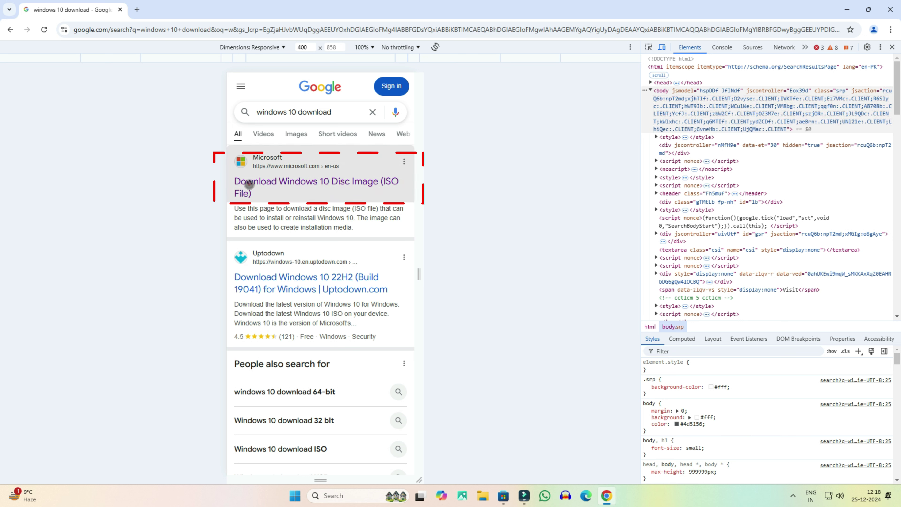
Step: Open Microsoft's "Download Windows 10 Disc Image (ISO File)" result and close the developer tools
left_click(249, 184)
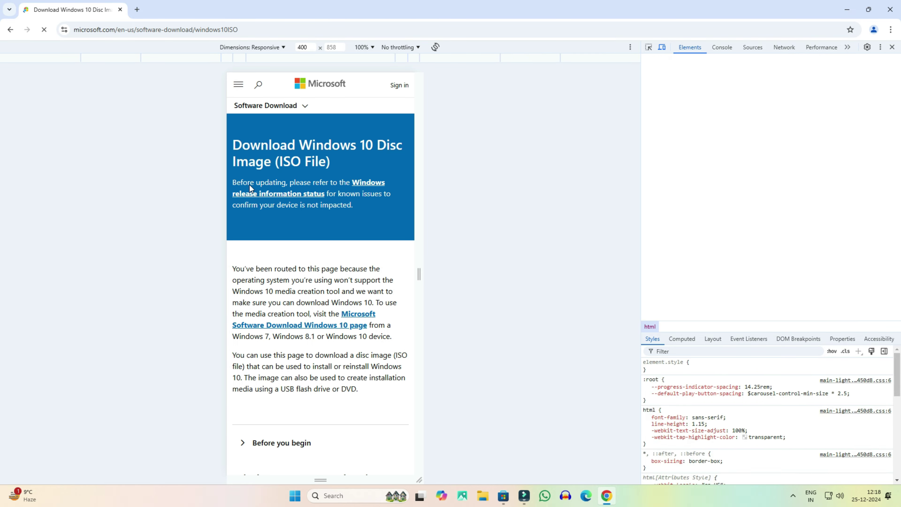
left_click(892, 48)
Step: Choose the Windows 10 (multi-edition ISO) edition and confirm it
scroll(247, 384, "down", 5)
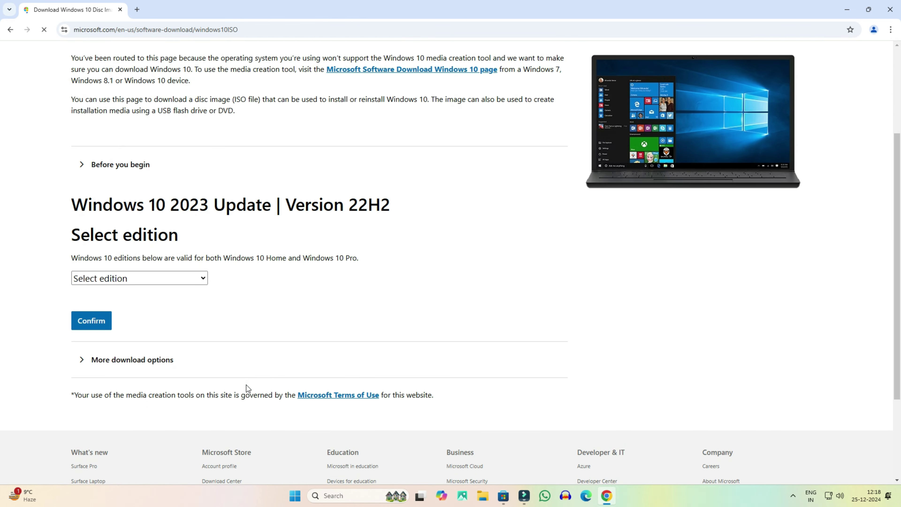
left_click(144, 185)
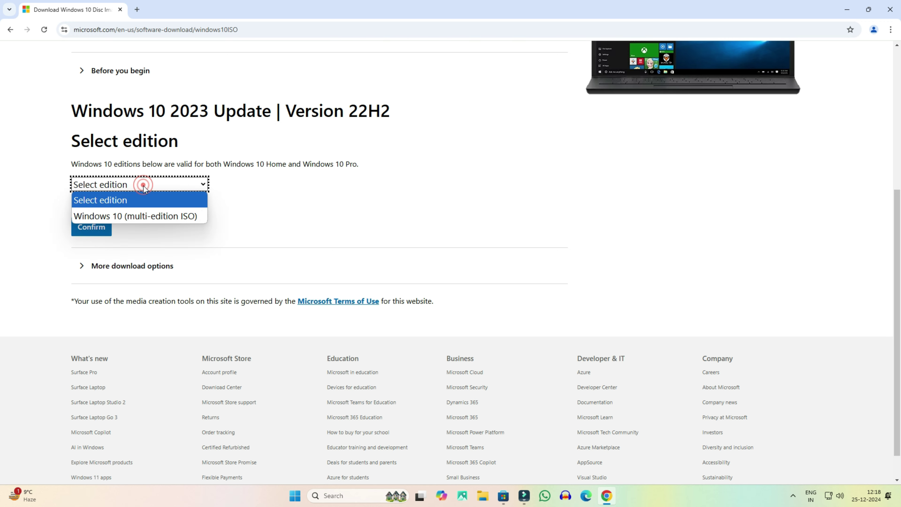
left_click(129, 217)
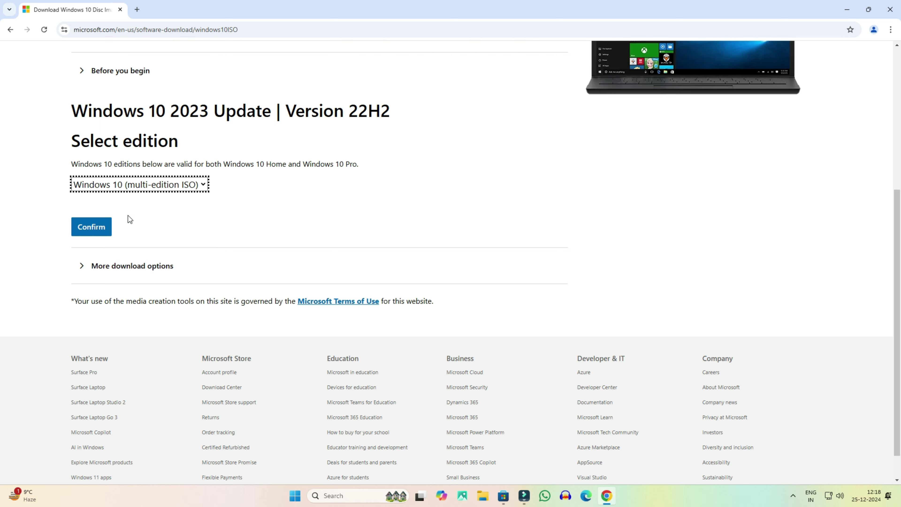
left_click(101, 226)
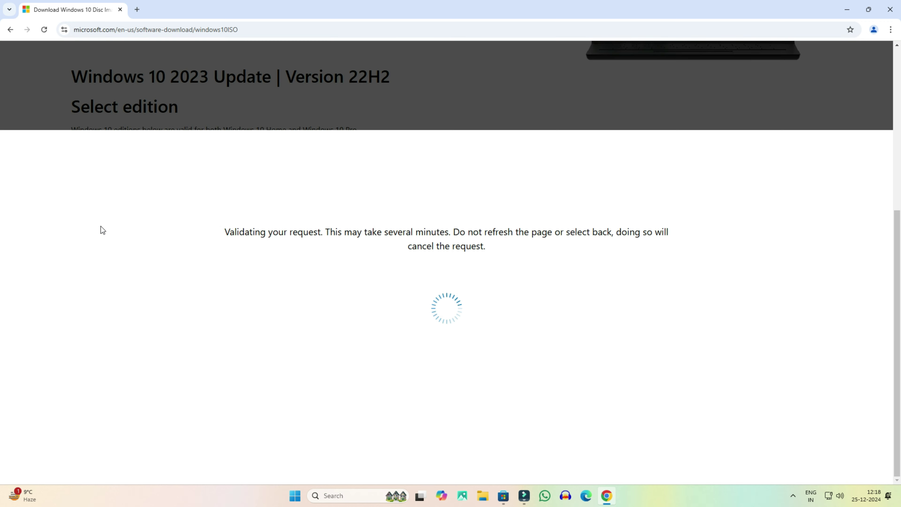
Step: Choose English (United States) as the product language and confirm it
left_click(145, 186)
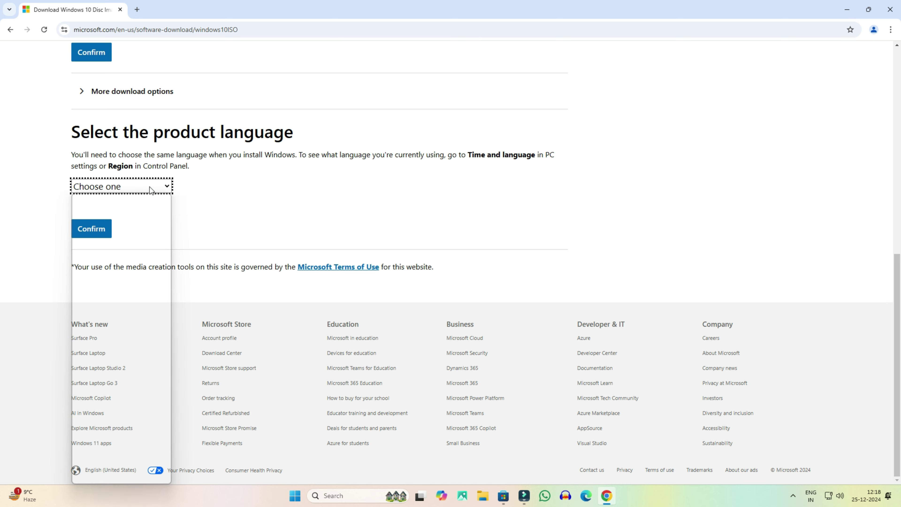
left_click(110, 362)
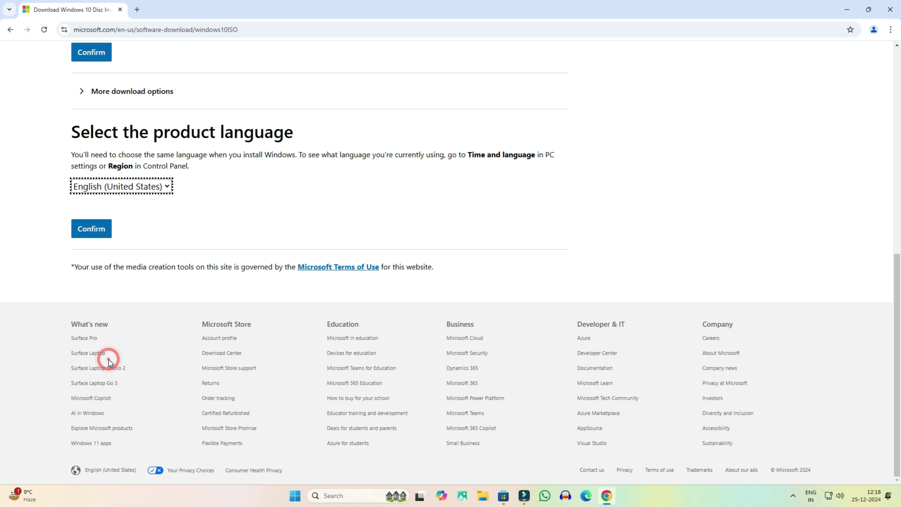
left_click(93, 233)
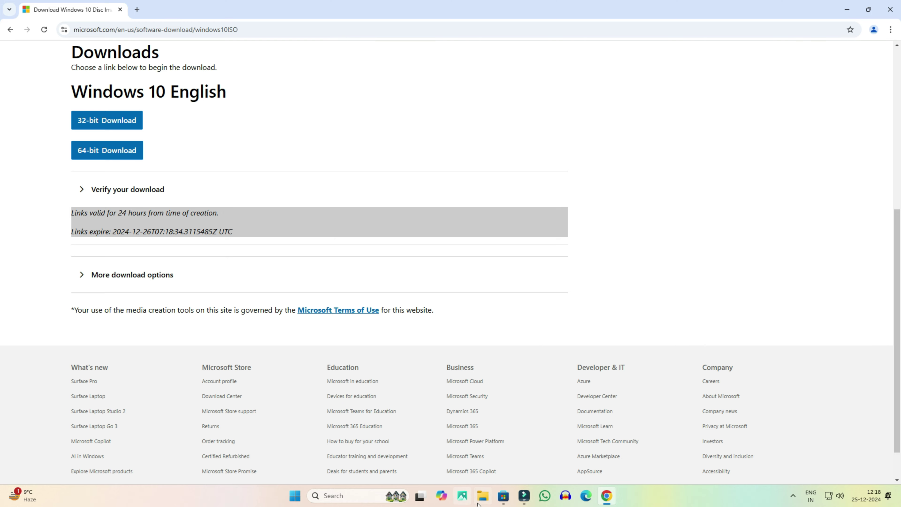
Step: Check the computer's system type in the This PC properties from File Explorer, and close both windows
left_click(482, 496)
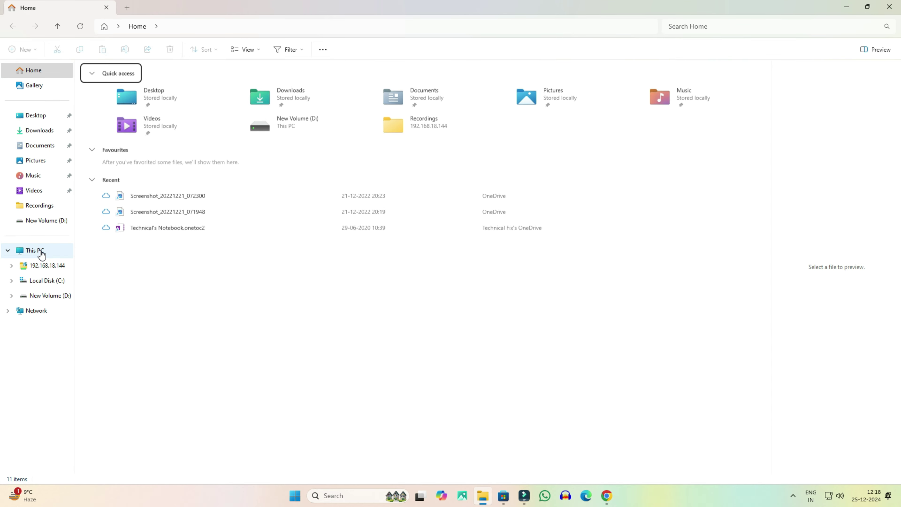
right_click(41, 250)
left_click(84, 406)
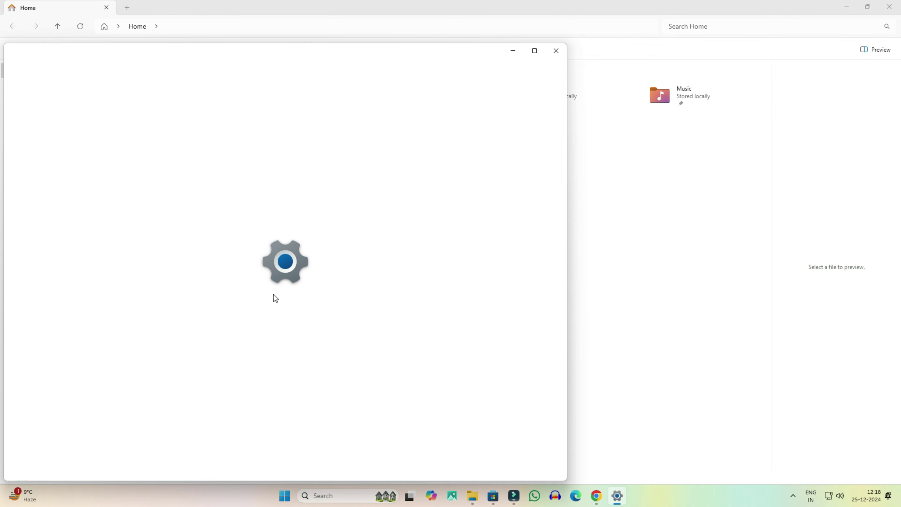
double_click(244, 229)
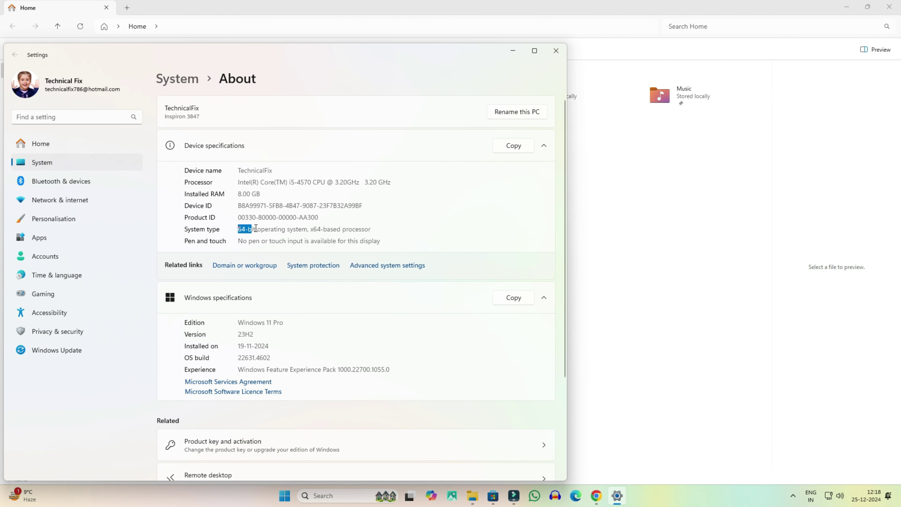
left_click(554, 49)
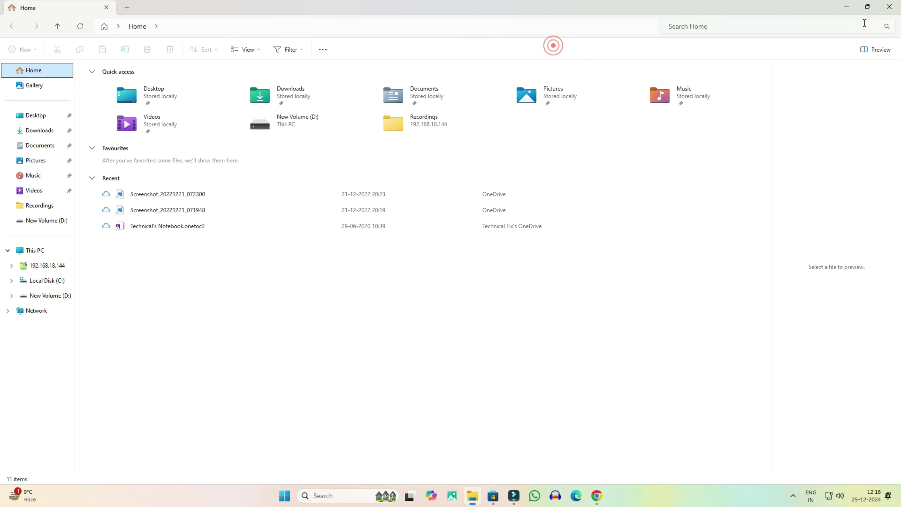
left_click(889, 7)
Step: Start downloading the 64-bit Windows 10 English ISO and cancel the running download
left_click(109, 152)
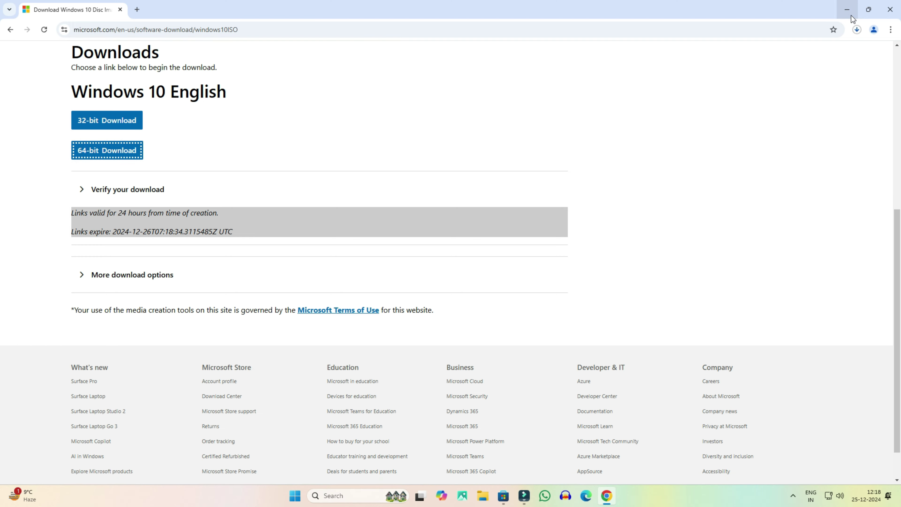
left_click(857, 29)
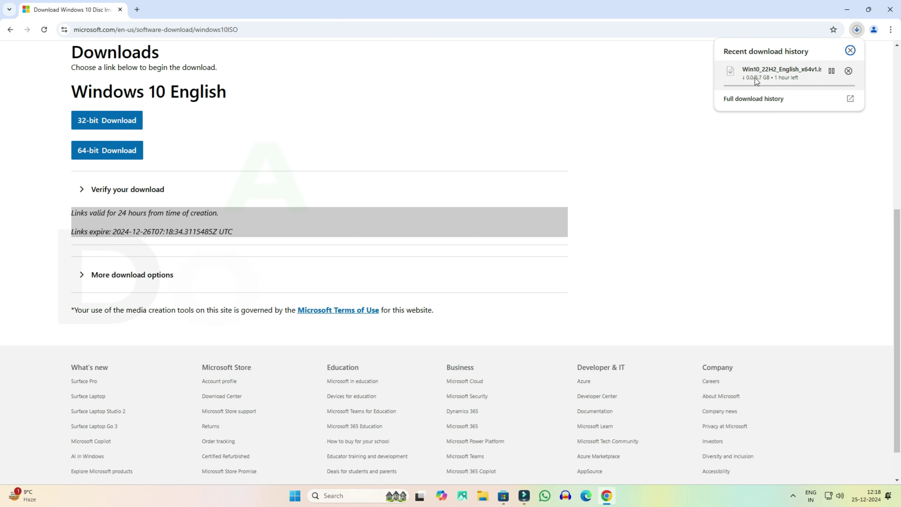
left_click(848, 72)
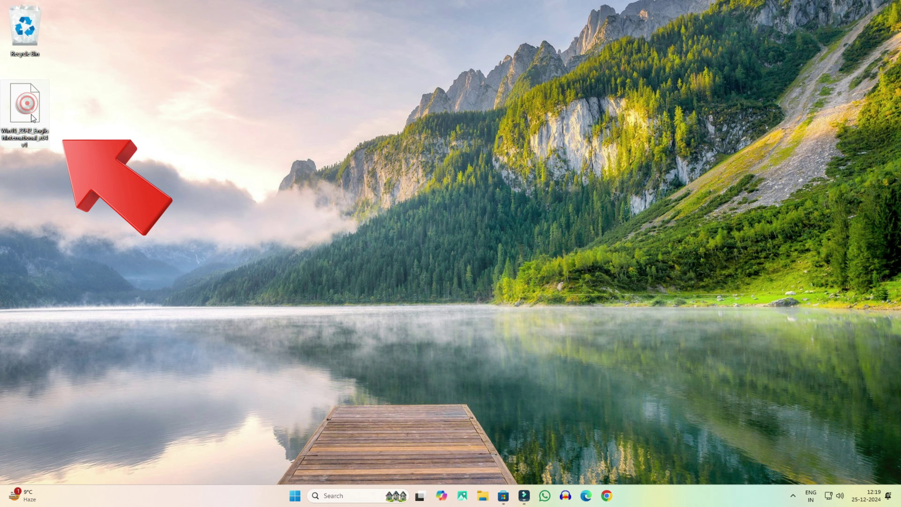
Step: Search Google for "rufus" in a new Chrome window and open the official rufus.ie site
mouse_move(31, 99)
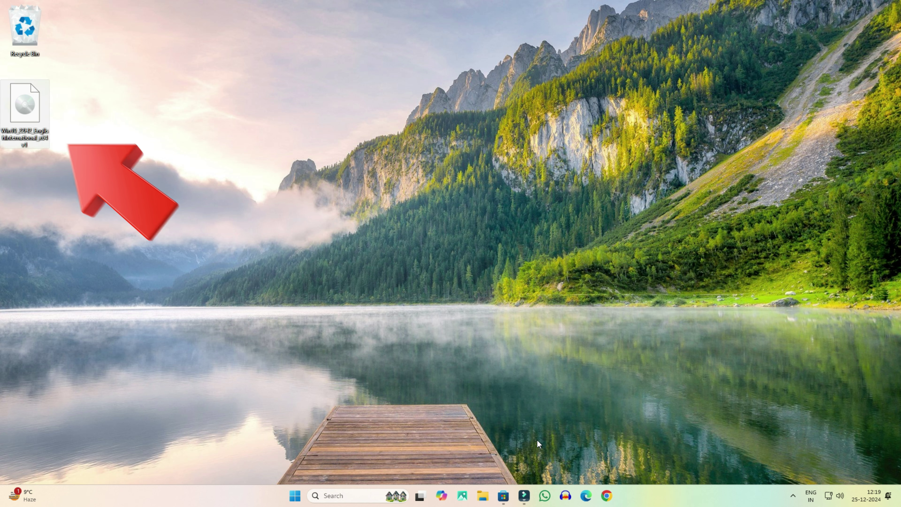
left_click(602, 496)
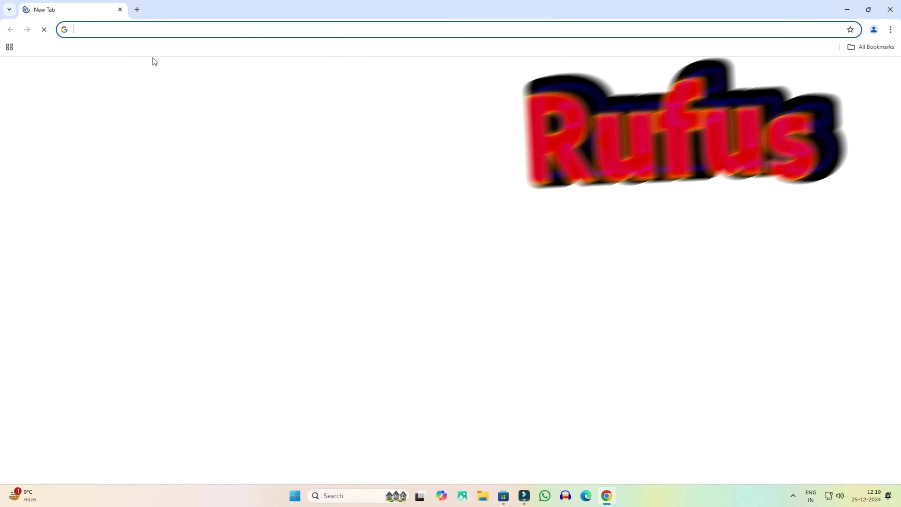
type("rufus")
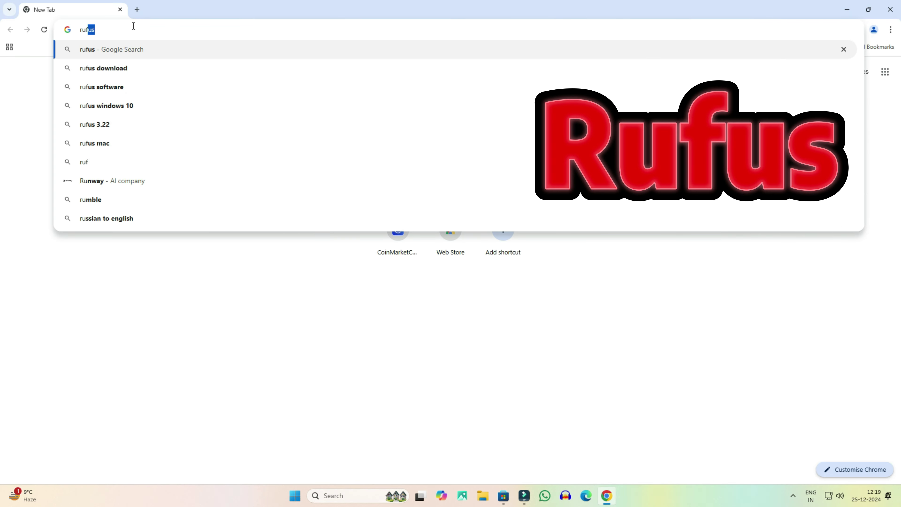
key("Return")
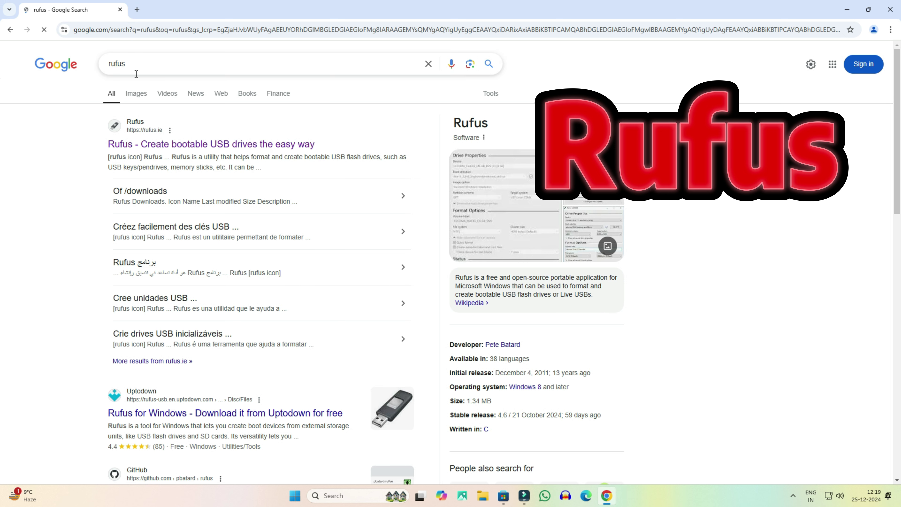
left_click(154, 148)
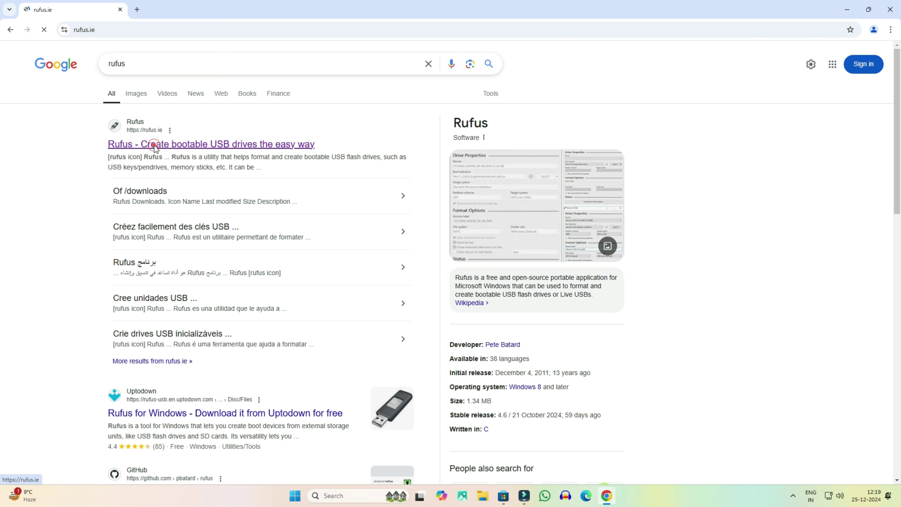
Step: Download the standard Windows x64 release rufus-4.6.exe, launch it, and reposition the Rufus window
scroll(171, 228, "down", 5)
scroll(171, 227, "down", 8)
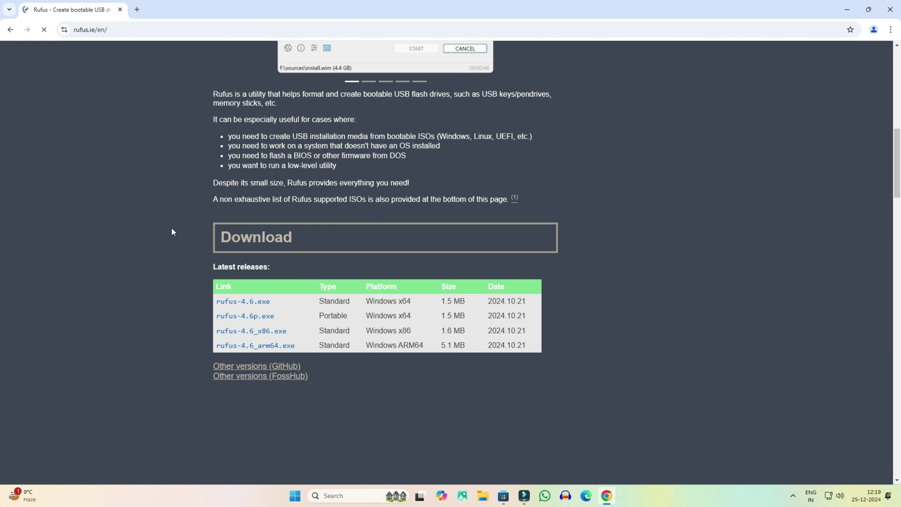
left_click(234, 163)
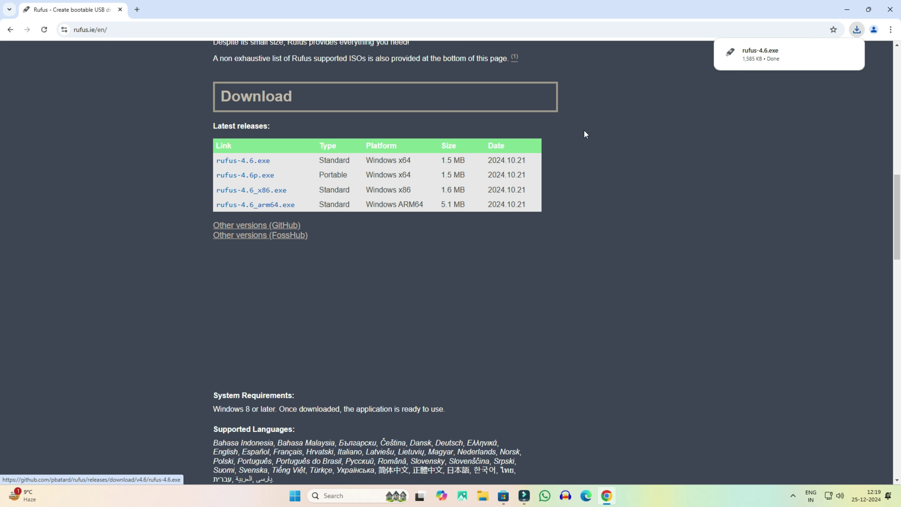
left_click(761, 55)
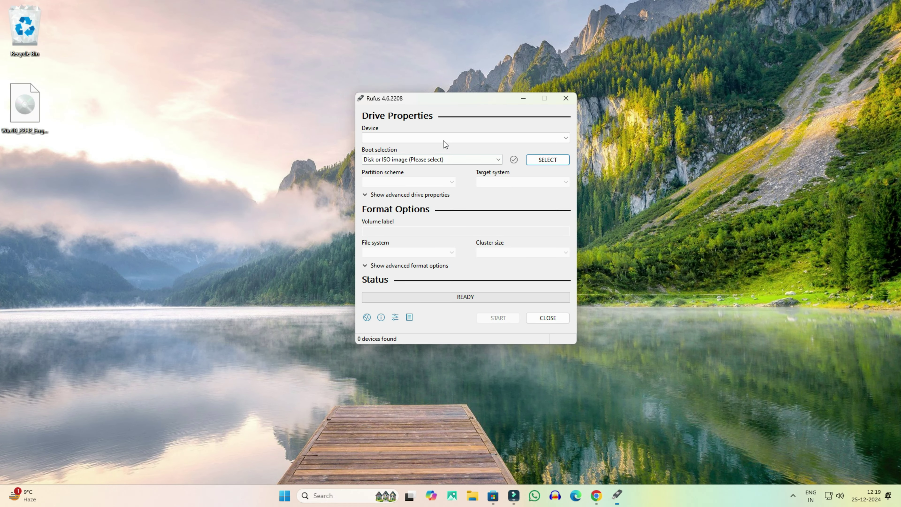
left_click_drag(434, 103, 390, 71)
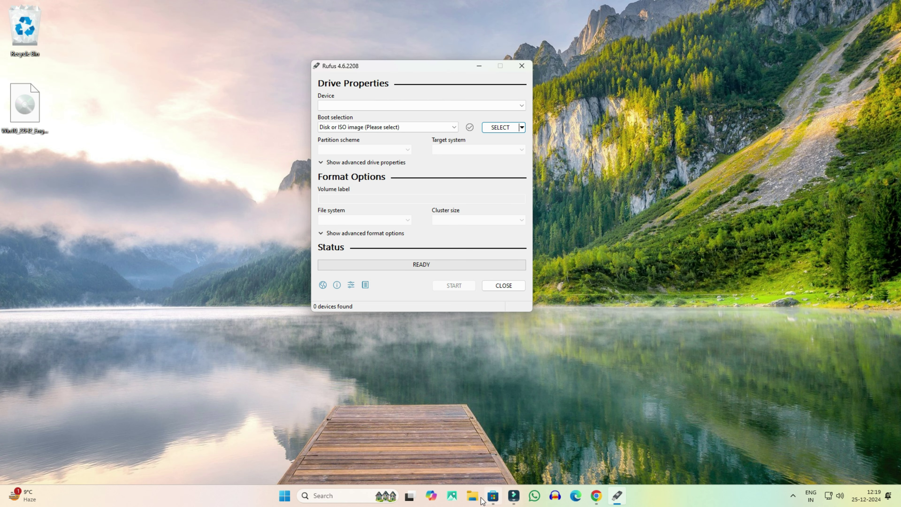
Step: Check the capacity of the USB (F:) drive under This PC in File Explorer, and close the window
left_click(472, 496)
left_click(36, 253)
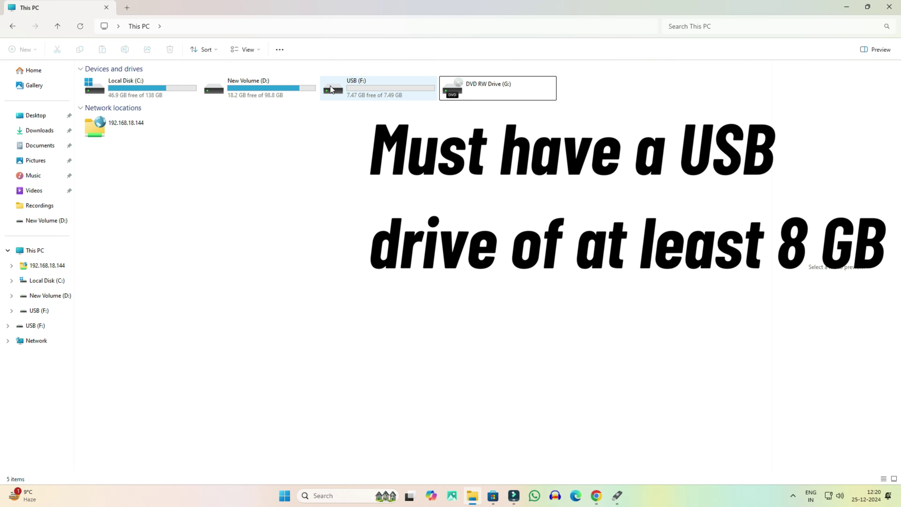
left_click(353, 83)
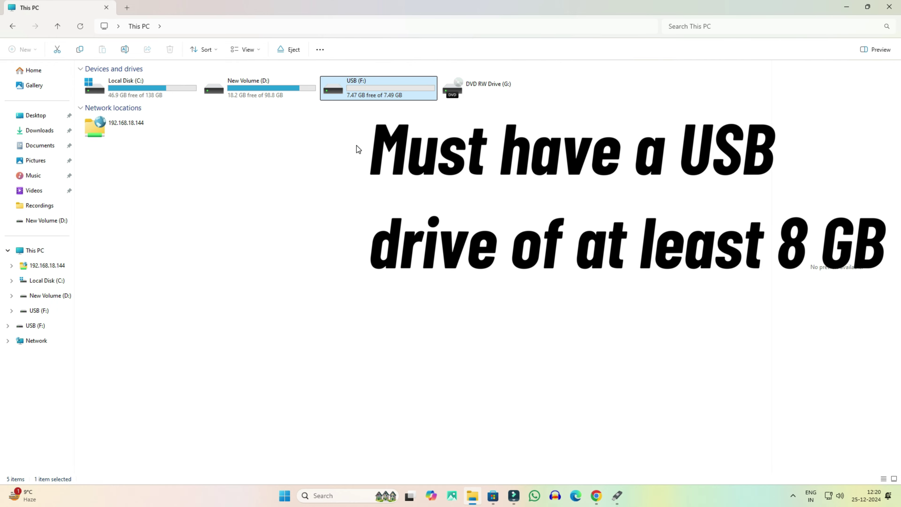
left_click(889, 6)
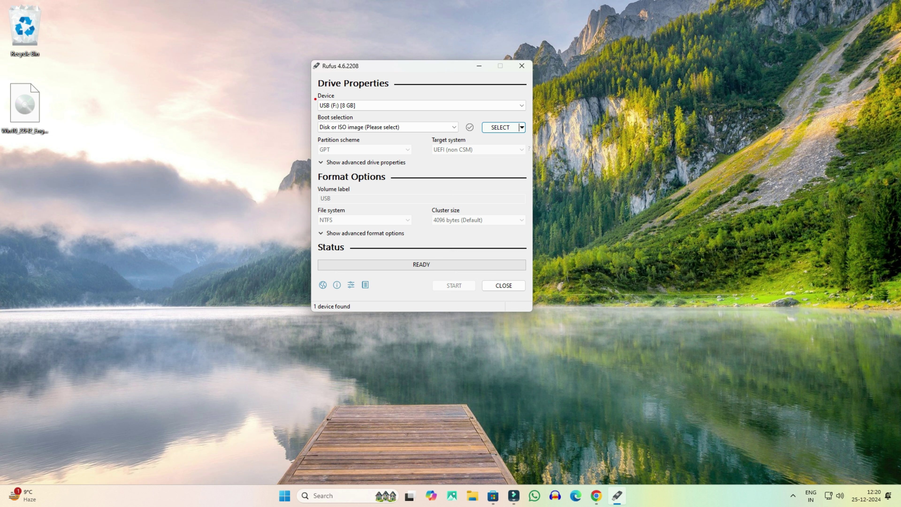
Step: Select Win10_22H2_EnglishInternational_x64v1.iso from the Desktop as the boot image for the USB (F:) drive
mouse_move(318, 91)
left_mouse_down()
mouse_move(346, 116)
mouse_move(364, 117)
left_mouse_up()
key("Escape")
left_click(499, 128)
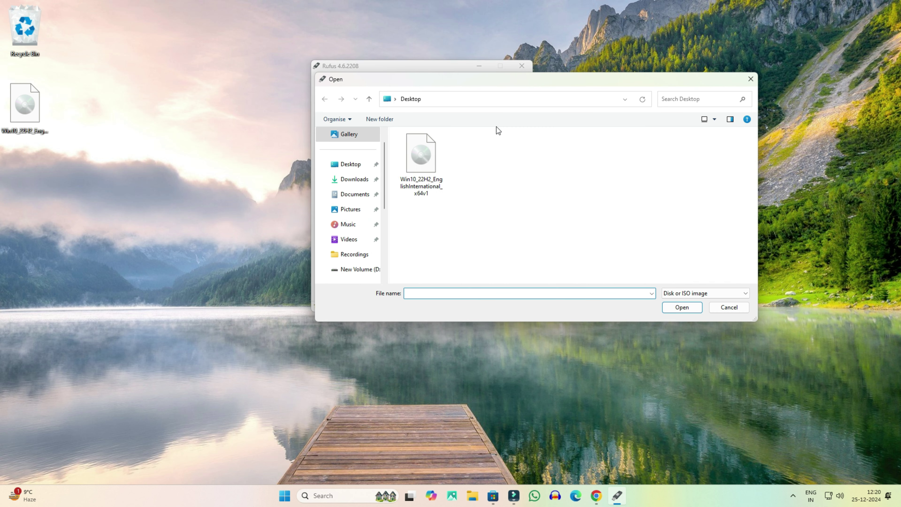
left_click(346, 165)
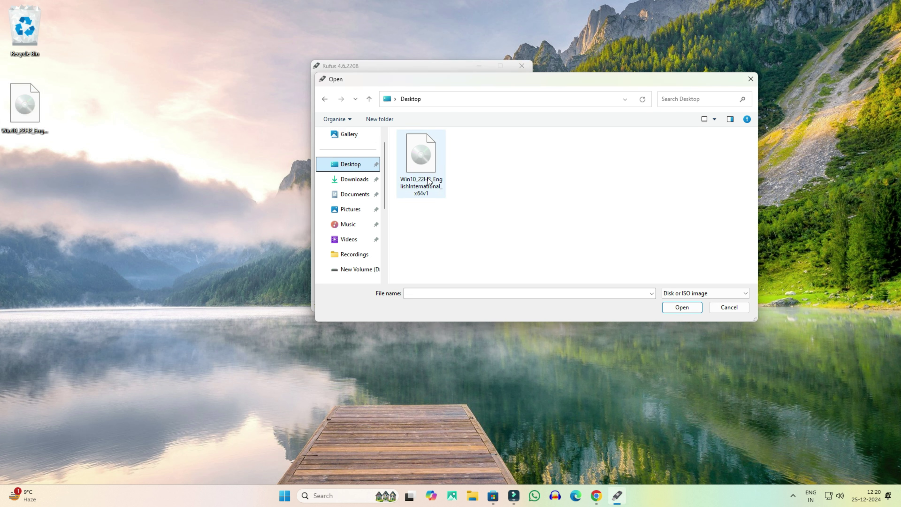
left_click(429, 165)
left_click(681, 307)
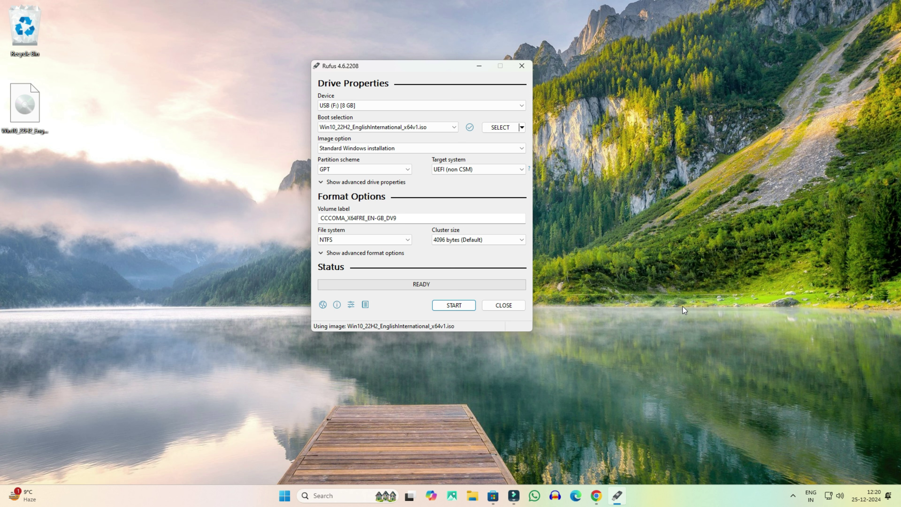
Step: Check the partition style of Disk 0 in the volume properties of Disk Management, and close Disk Management
left_click(360, 170)
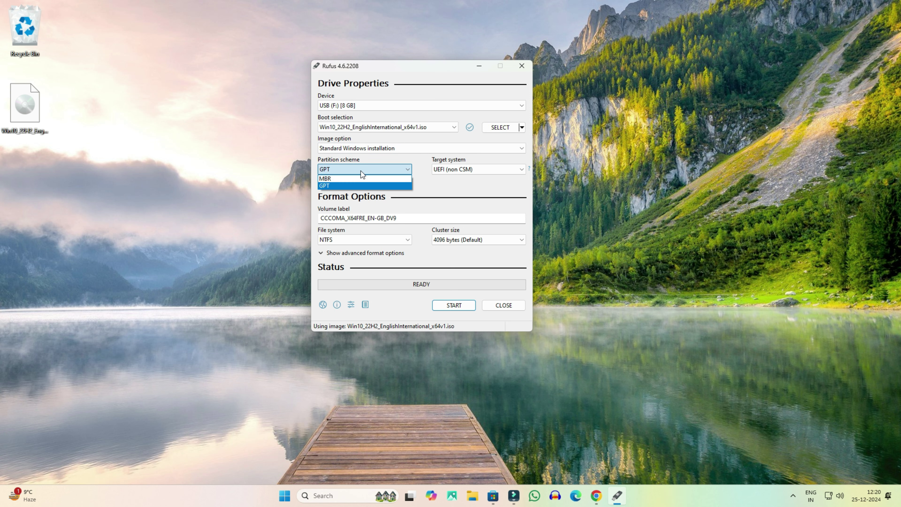
left_click(291, 177)
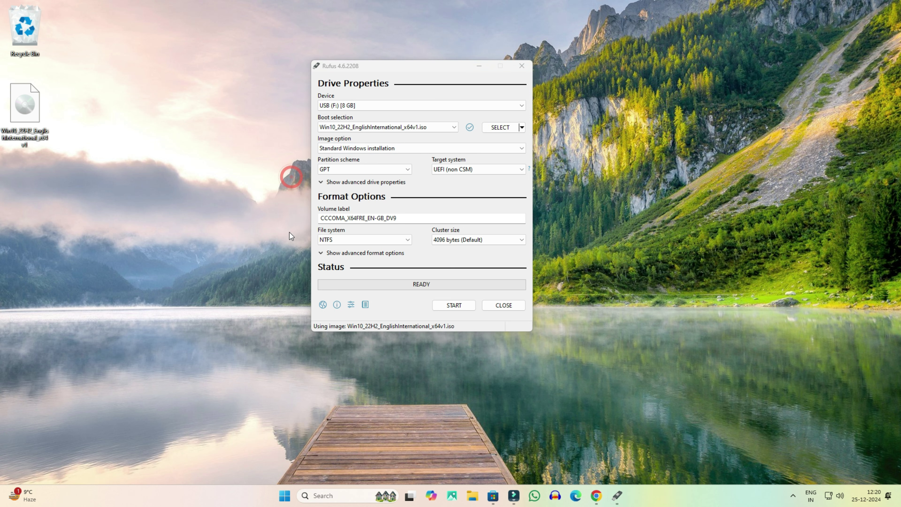
left_click(284, 496)
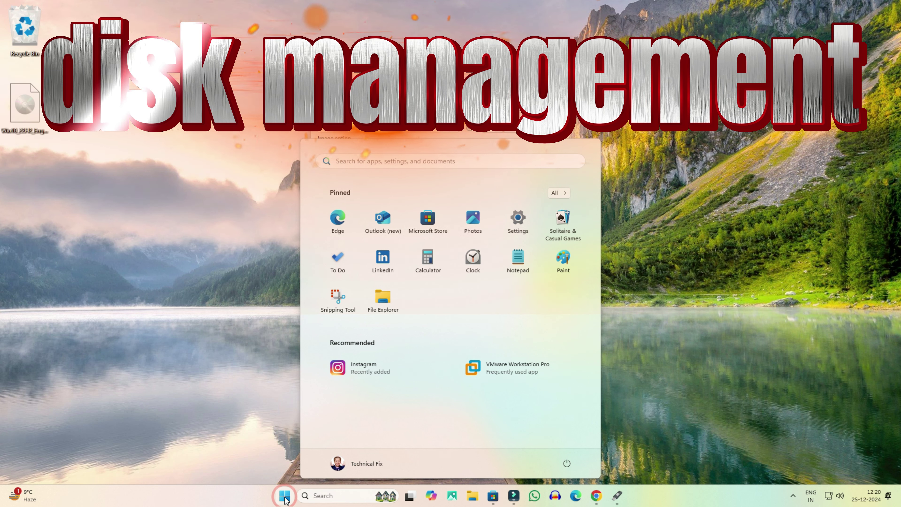
type("disk m")
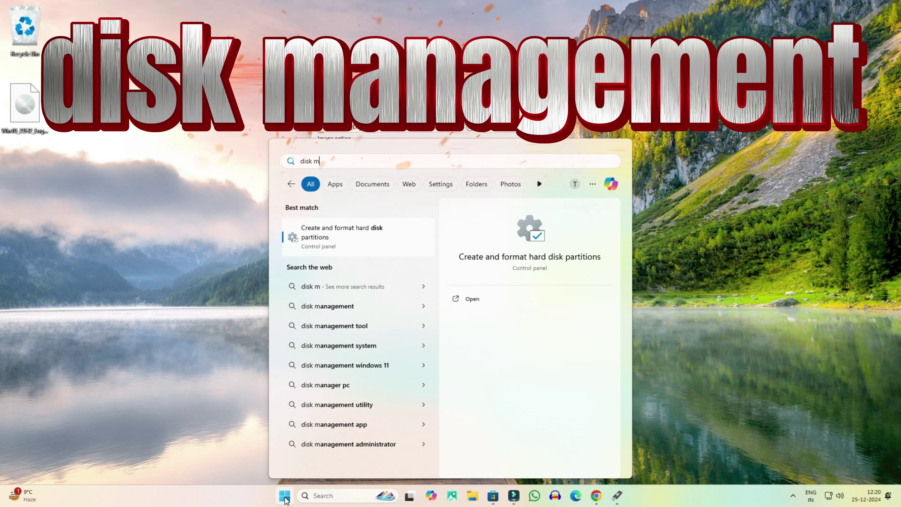
key("Return")
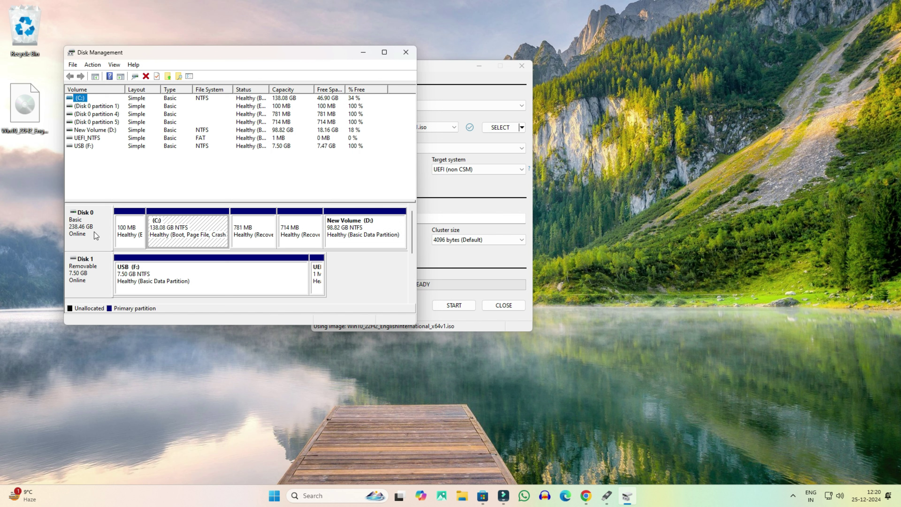
right_click(84, 223)
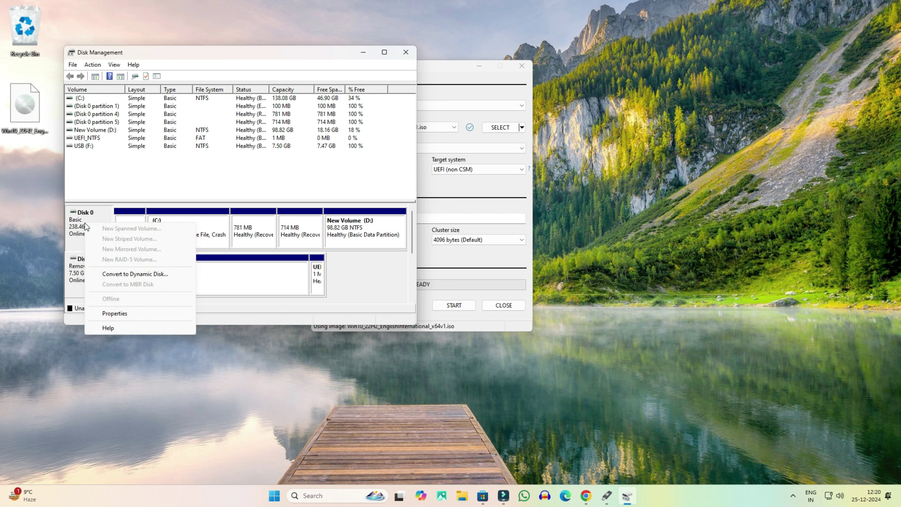
left_click(114, 314)
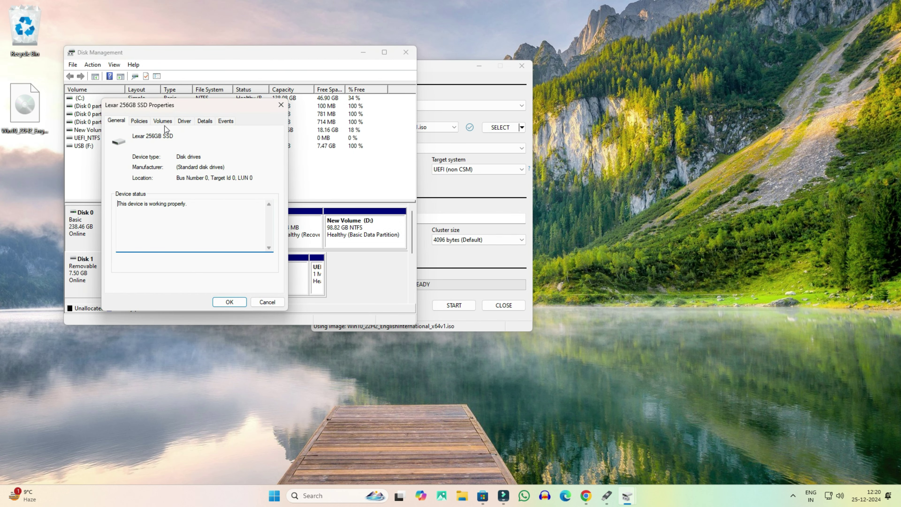
left_click(163, 122)
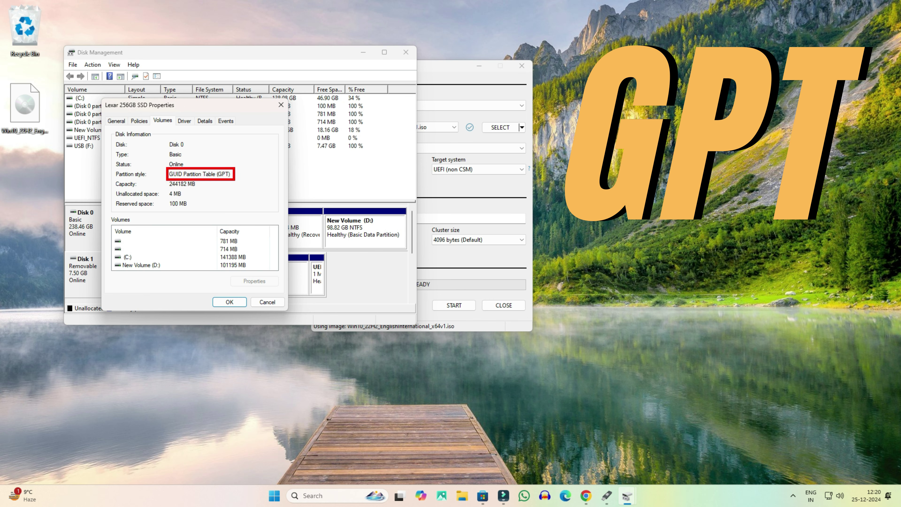
left_click(229, 303)
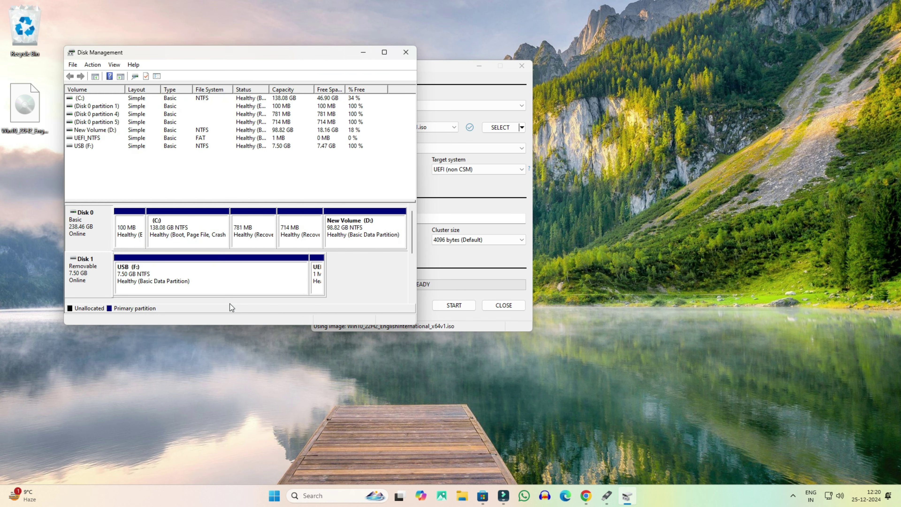
left_click(407, 52)
Step: Choose the GPT partition scheme and write the image to the USB drive without Windows customizations, accepting the format and data-loss warnings, closing Rufus when done
left_click(364, 169)
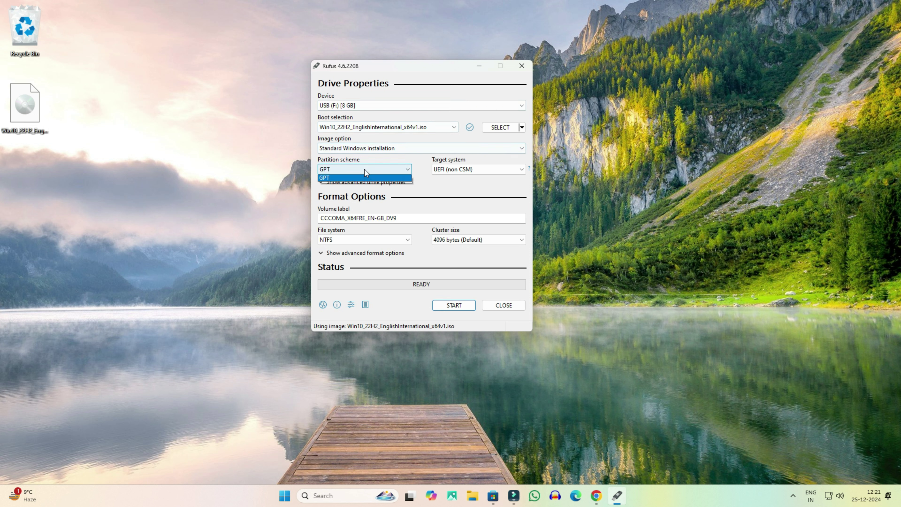
left_click(331, 184)
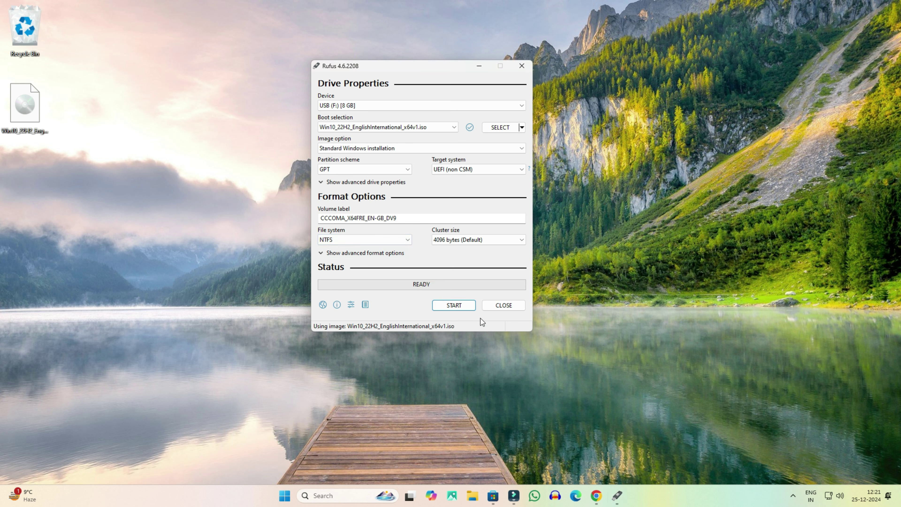
left_click(459, 305)
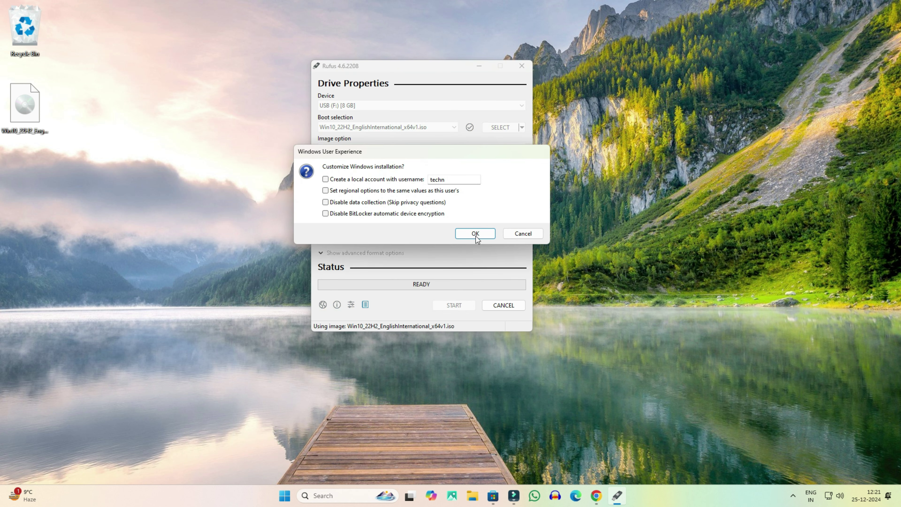
left_click(476, 235)
left_click(489, 305)
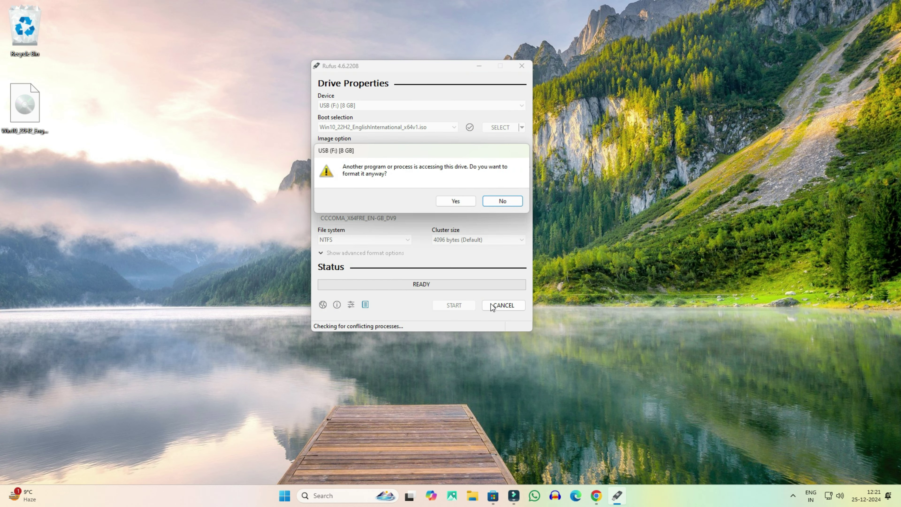
left_click(448, 203)
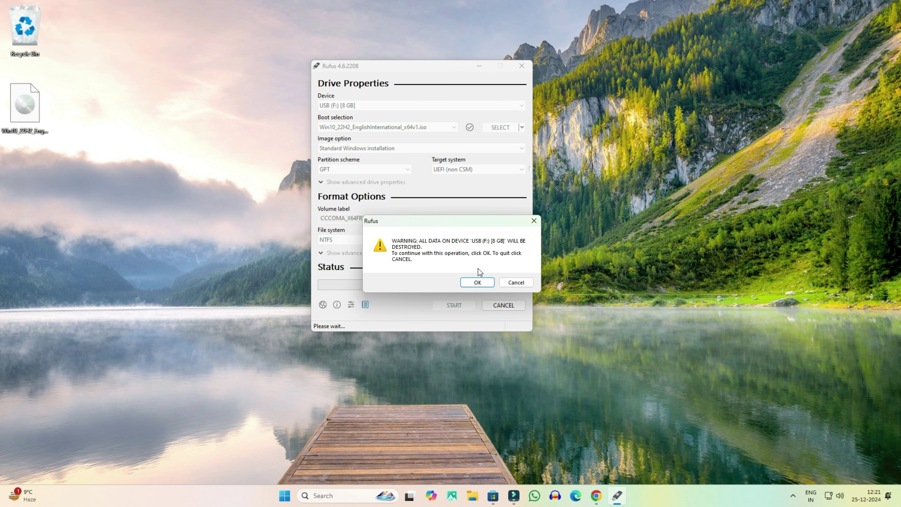
left_click(475, 282)
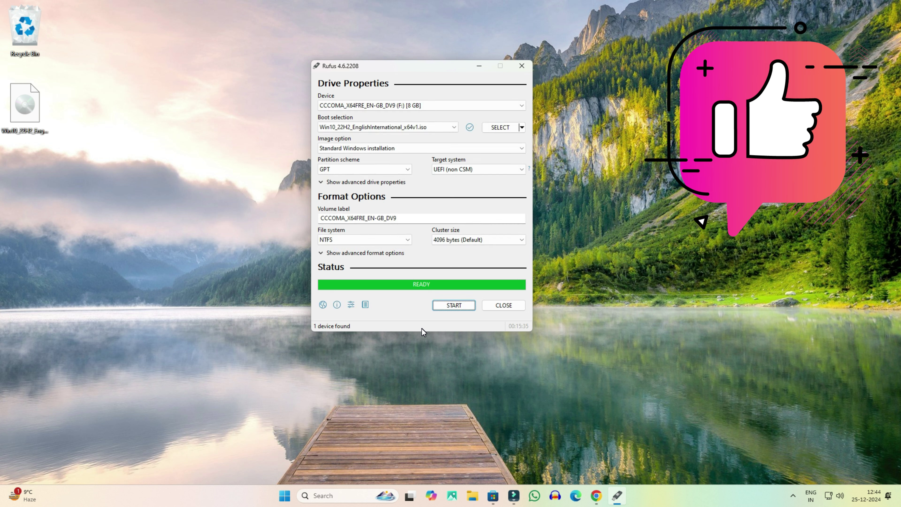
left_click(512, 305)
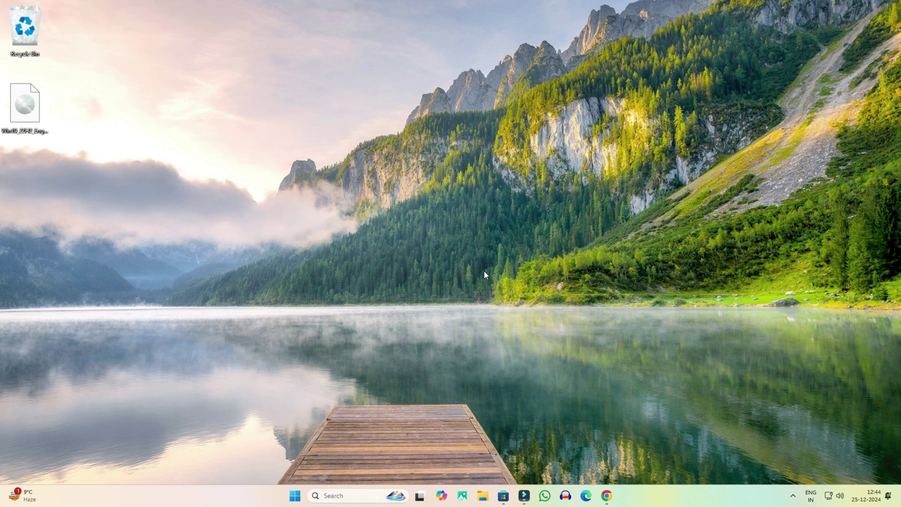
Step: Open the CCCOMA_X64FRE_EN-GB_DV9 (F:) drive under This PC in File Explorer and run its setup application
left_click(482, 496)
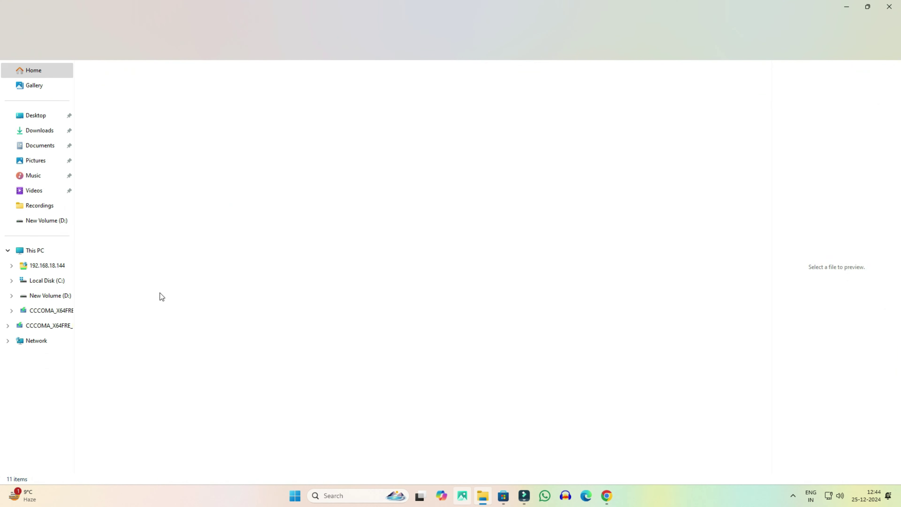
left_click(43, 256)
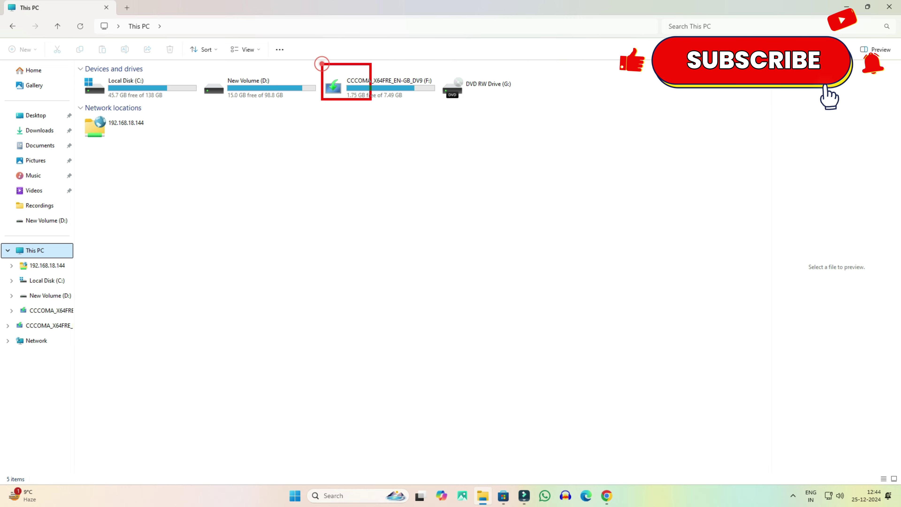
double_click(382, 89)
double_click(103, 174)
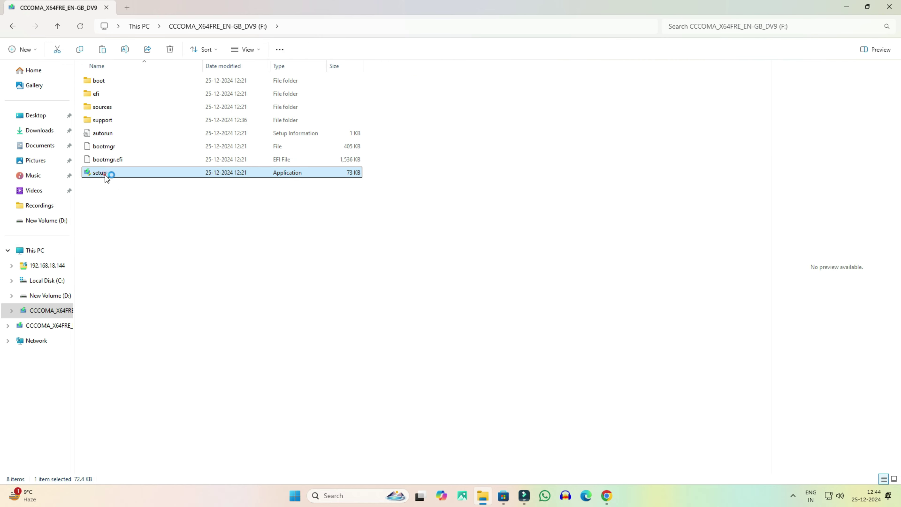